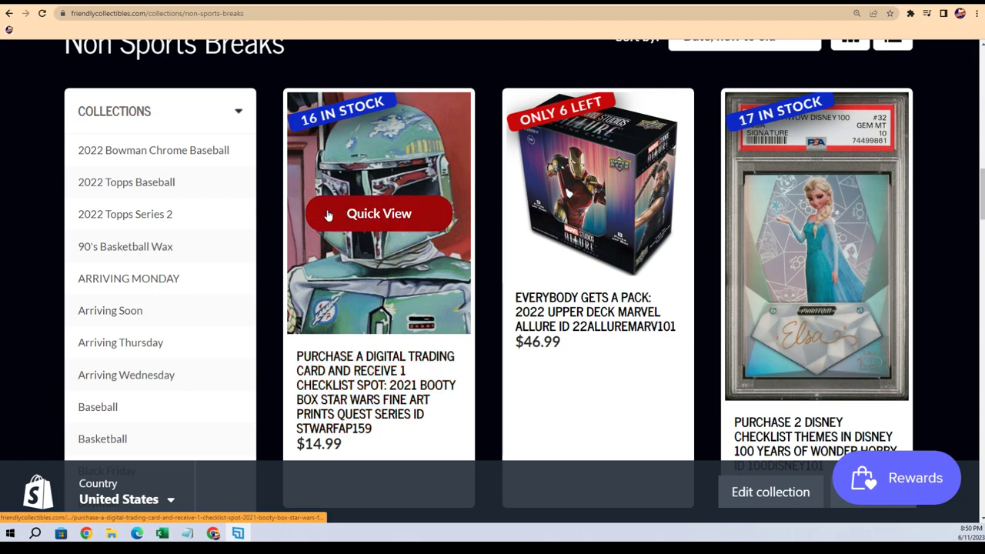
Open the Star Wars fine art prints product page and copy its web address
{"action": "left_click", "coordinate": [350, 375]}
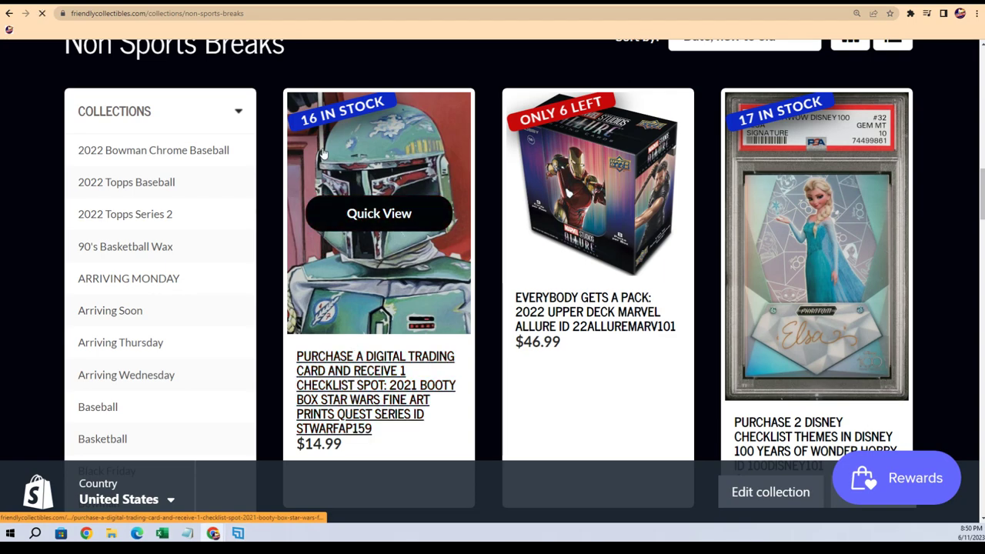
{"action": "scroll", "coordinate": [369, 297], "scroll_direction": "down", "scroll_amount": 6}
{"action": "scroll", "coordinate": [388, 298], "scroll_direction": "down", "scroll_amount": 3}
{"action": "scroll", "coordinate": [688, 233], "scroll_direction": "down", "scroll_amount": 13}
{"action": "scroll", "coordinate": [621, 373], "scroll_direction": "up", "scroll_amount": 6}
{"action": "scroll", "coordinate": [600, 352], "scroll_direction": "up", "scroll_amount": 5}
{"action": "left_click", "coordinate": [169, 13]}
{"action": "right_click", "coordinate": [169, 13]}
{"action": "left_click", "coordinate": [196, 75]}
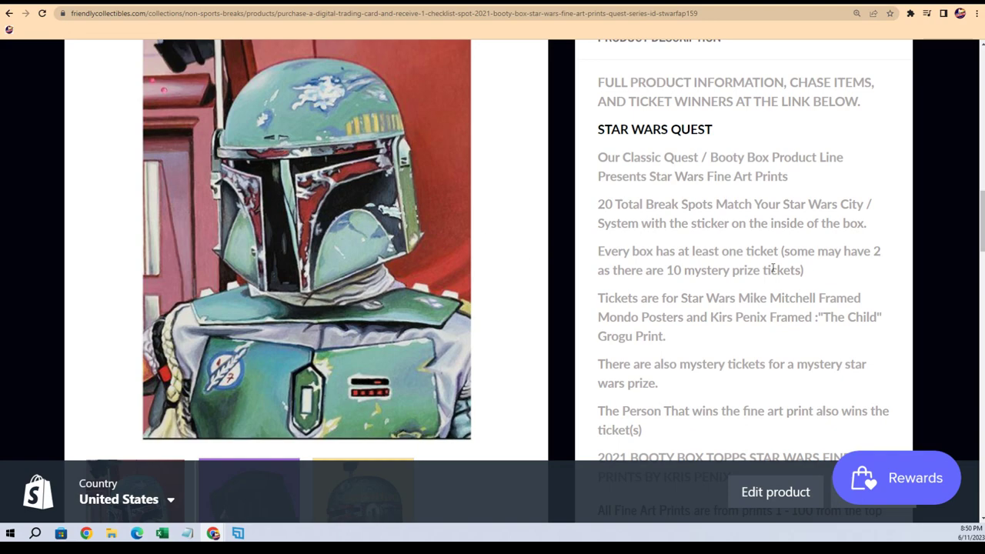
Go back to the Non Sports Breaks collection page and copy its web address
{"action": "left_click", "coordinate": [8, 12]}
{"action": "mouse_move", "coordinate": [982, 194]}
{"action": "left_mouse_down"}
{"action": "mouse_move", "coordinate": [982, 124]}
{"action": "mouse_move", "coordinate": [982, 179]}
{"action": "left_mouse_up"}
{"action": "right_click", "coordinate": [159, 17]}
{"action": "left_click", "coordinate": [185, 73]}
{"action": "left_click", "coordinate": [231, 354]}
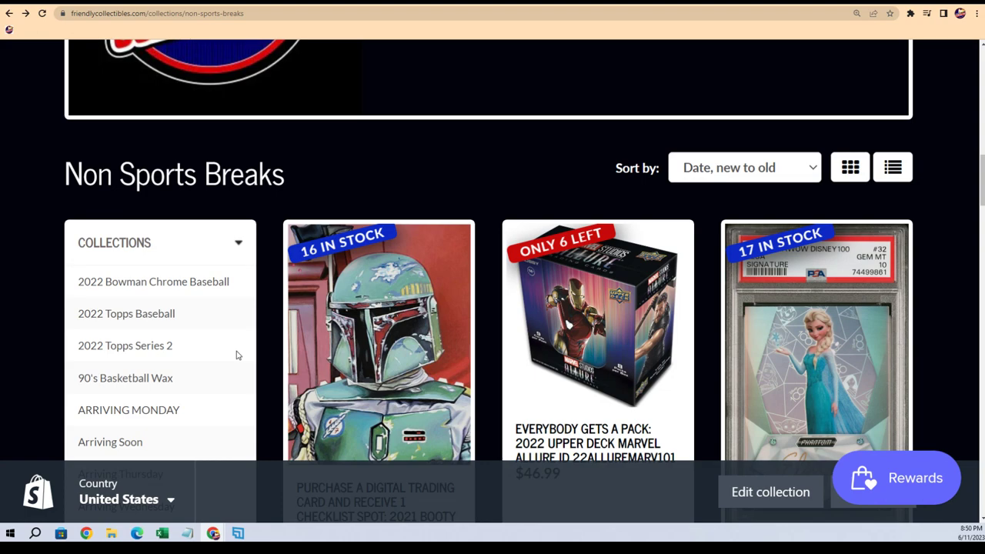
Scroll through the Non Sports Breaks product grid, then start a new browser tab
{"action": "scroll", "coordinate": [406, 366], "scroll_direction": "down", "scroll_amount": 3}
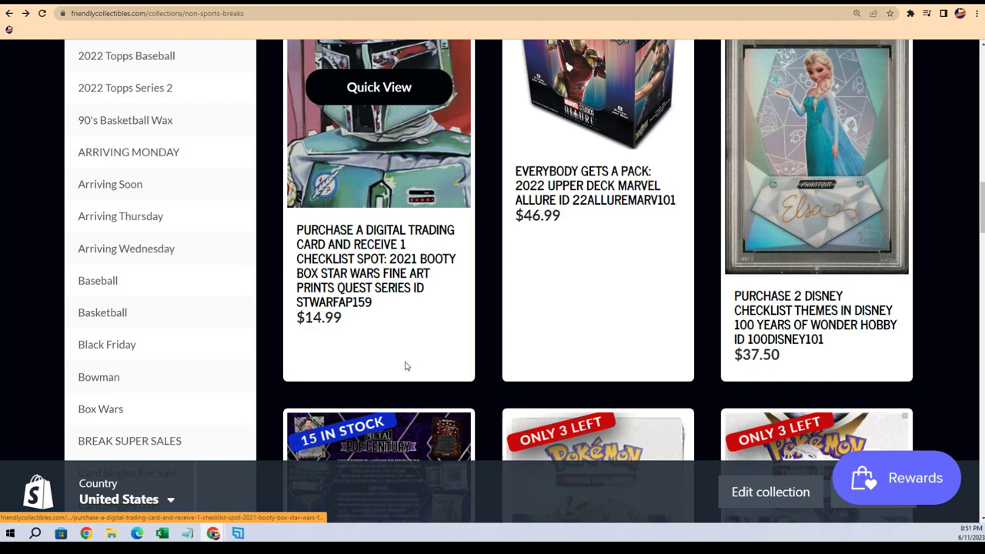
{"action": "scroll", "coordinate": [392, 306], "scroll_direction": "up", "scroll_amount": 3}
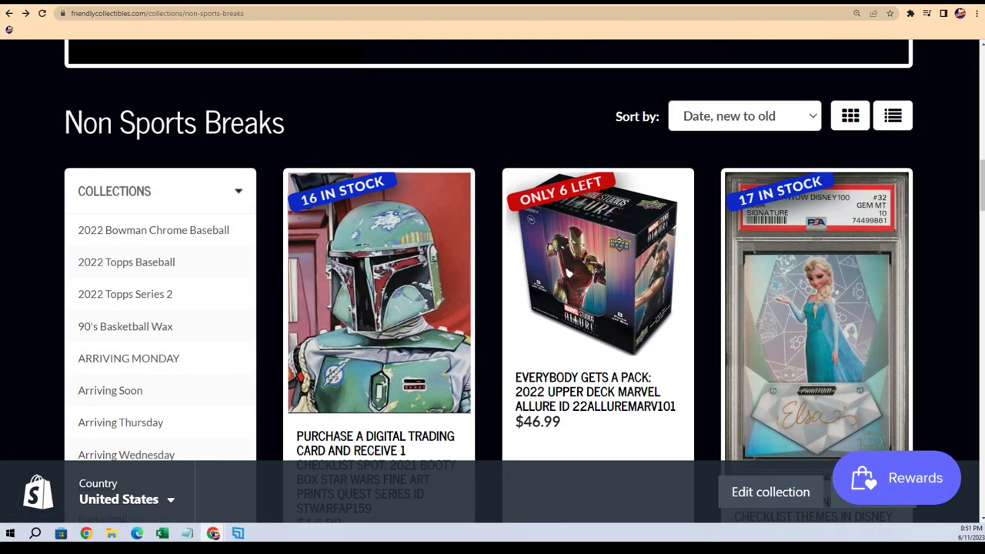
{"action": "key", "text": "ctrl+t"}
Search 'race' to reach the Race Timers site and choose the Running race timer
{"action": "type", "text": "race"}
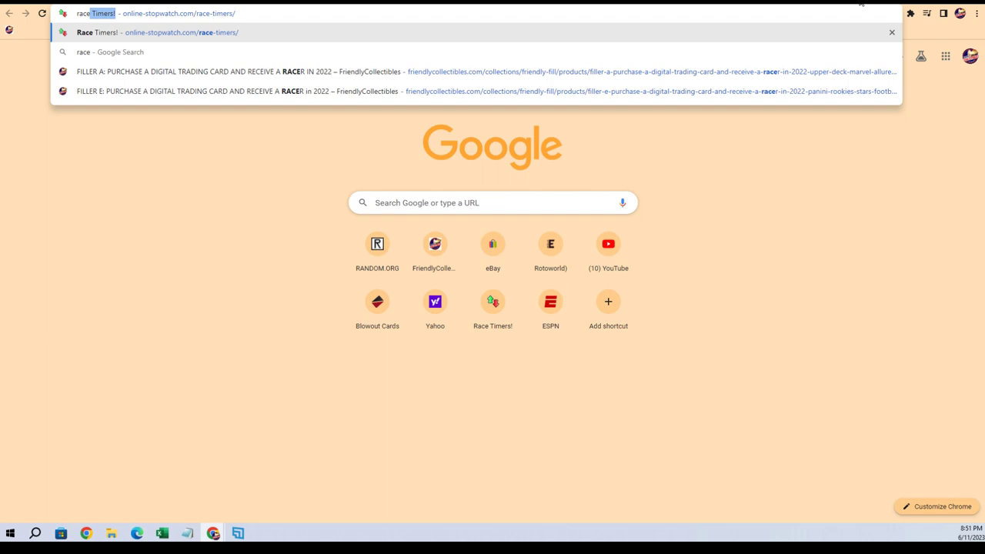
{"action": "key", "text": "Return"}
{"action": "scroll", "coordinate": [200, 216], "scroll_direction": "down", "scroll_amount": 8}
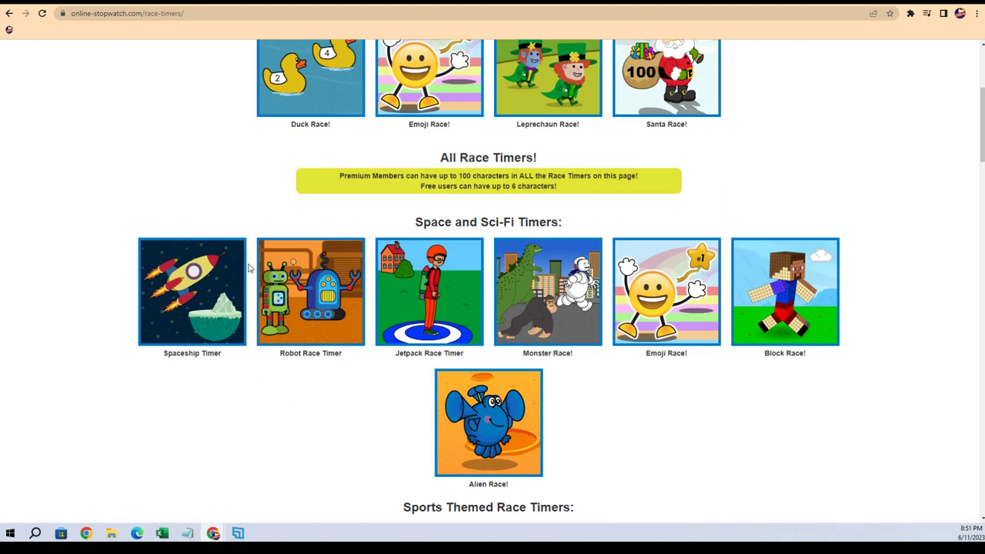
{"action": "left_click", "coordinate": [219, 295]}
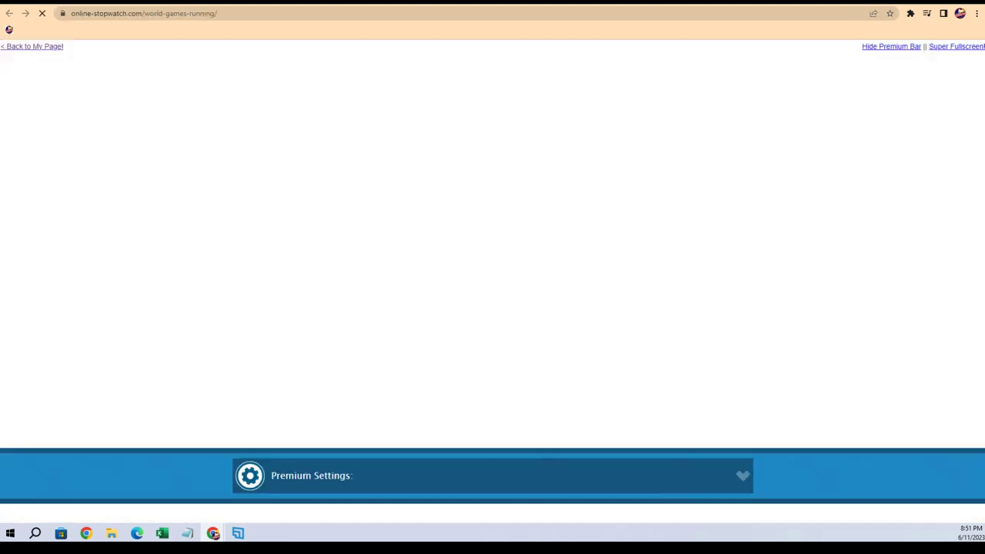
Copy the nine racer names from the Notepad list
{"action": "key", "text": "alt+Tab"}
{"action": "left_click_drag", "start_coordinate": [545, 232], "coordinate": [484, 147]}
{"action": "right_click", "coordinate": [497, 154]}
{"action": "left_click", "coordinate": [522, 187]}
{"action": "key", "text": "alt+Tab"}
Set a 30-second countdown and replace the five old names with the nine pasted names
{"action": "left_click", "coordinate": [548, 234]}
{"action": "left_click", "coordinate": [287, 234]}
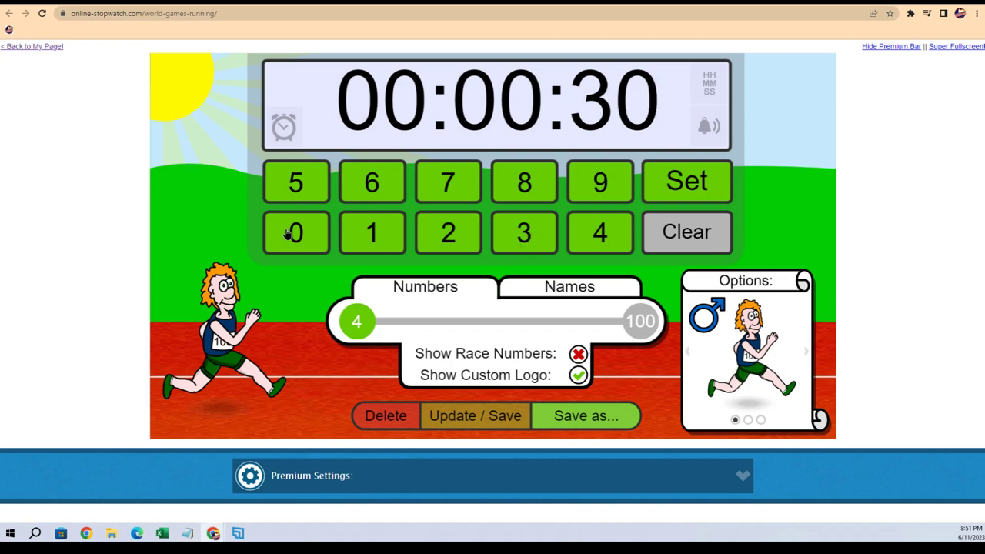
{"action": "left_click", "coordinate": [573, 289]}
{"action": "left_click", "coordinate": [518, 319]}
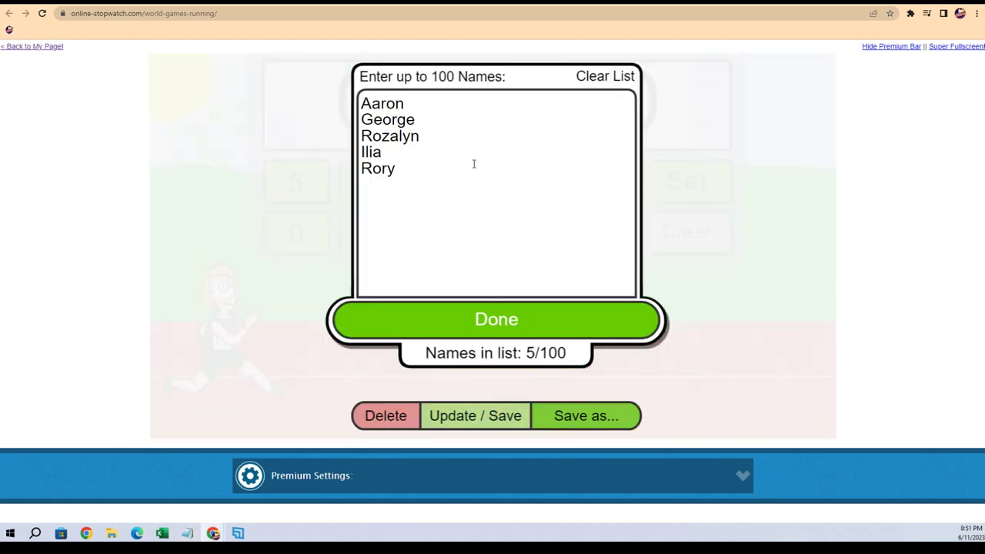
{"action": "left_click_drag", "start_coordinate": [395, 169], "coordinate": [361, 104]}
{"action": "key", "text": "BackSpace"}
{"action": "key", "text": "ctrl+v"}
{"action": "left_click_drag", "start_coordinate": [477, 234], "coordinate": [360, 103]}
{"action": "left_click", "coordinate": [493, 319]}
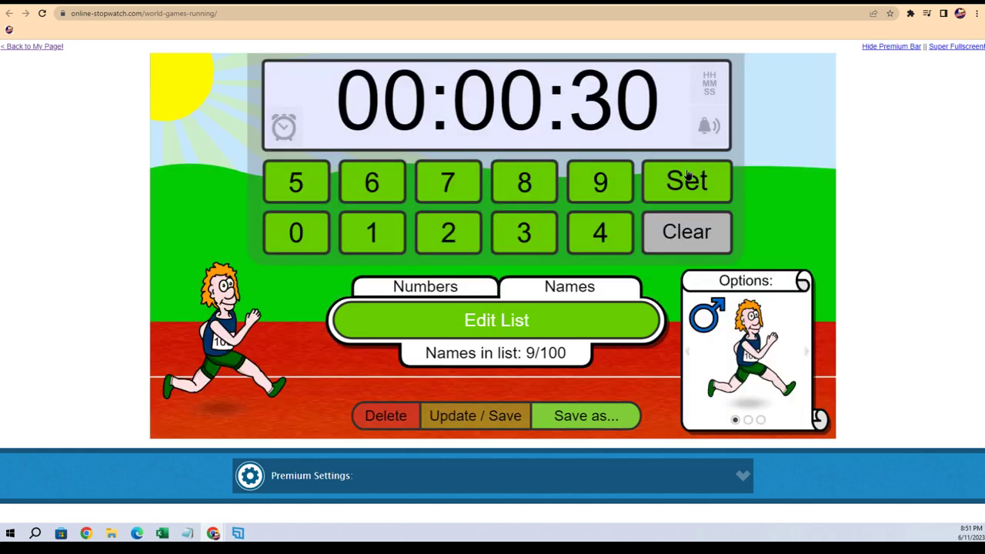
Load the 30-second race, shuffle the runners three times, and switch to Super Fullscreen
{"action": "left_click", "coordinate": [688, 179]}
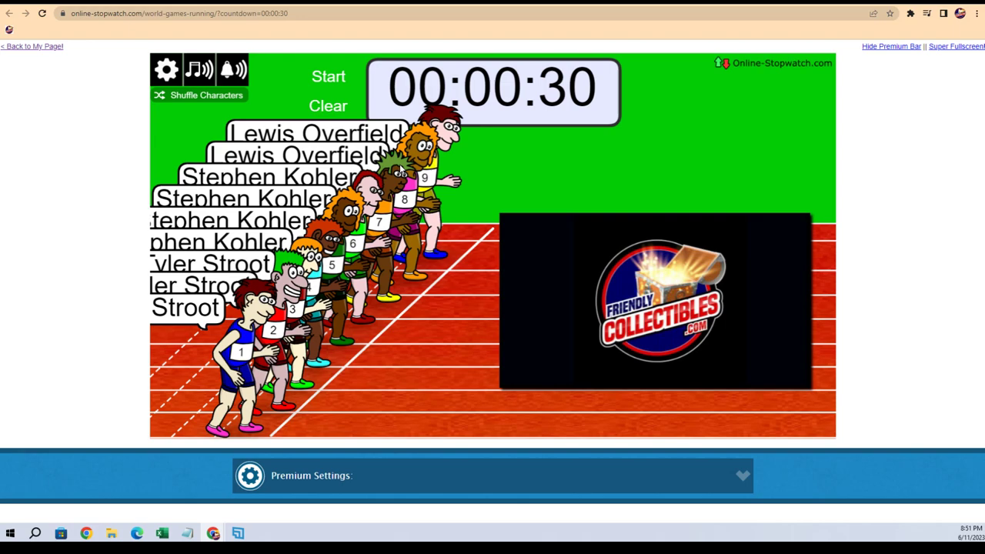
{"action": "left_click", "coordinate": [190, 98]}
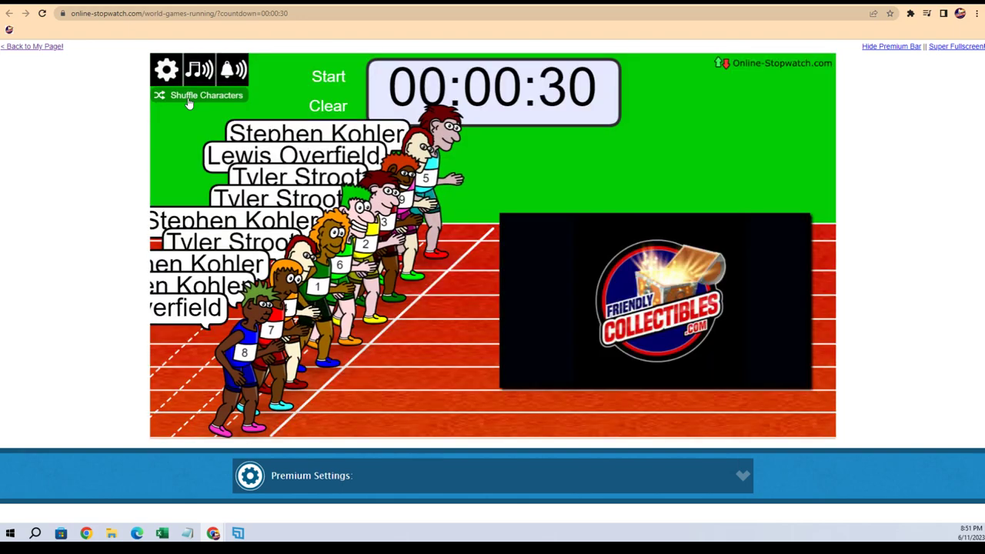
{"action": "left_click", "coordinate": [189, 98]}
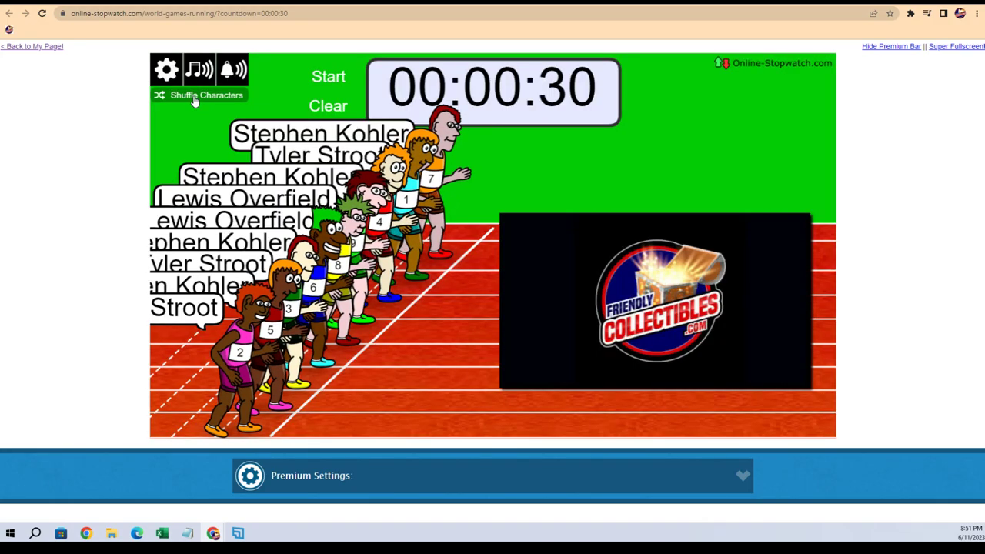
{"action": "left_click", "coordinate": [195, 98]}
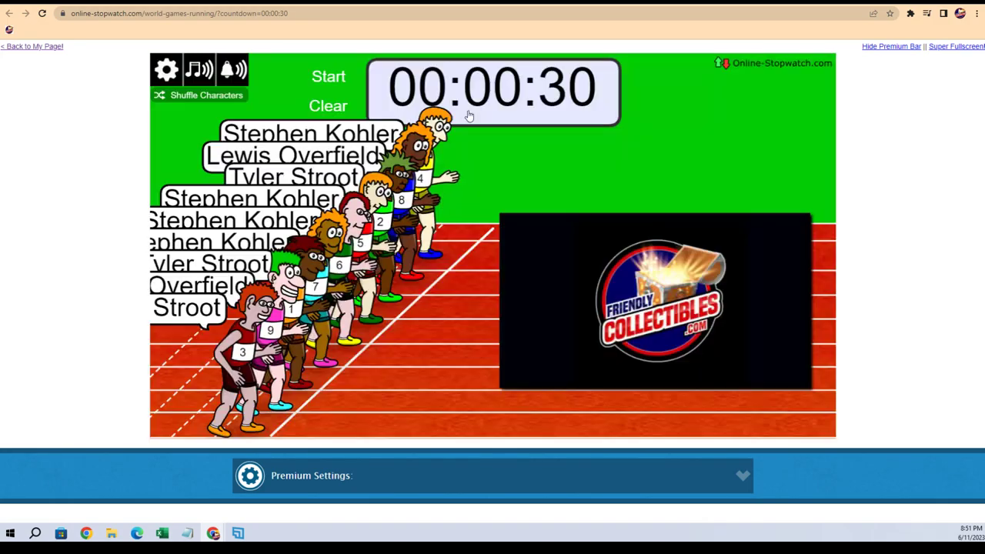
{"action": "left_click", "coordinate": [942, 51]}
Start the 30-second race and let it run to 00:00:00
{"action": "left_click", "coordinate": [248, 34]}
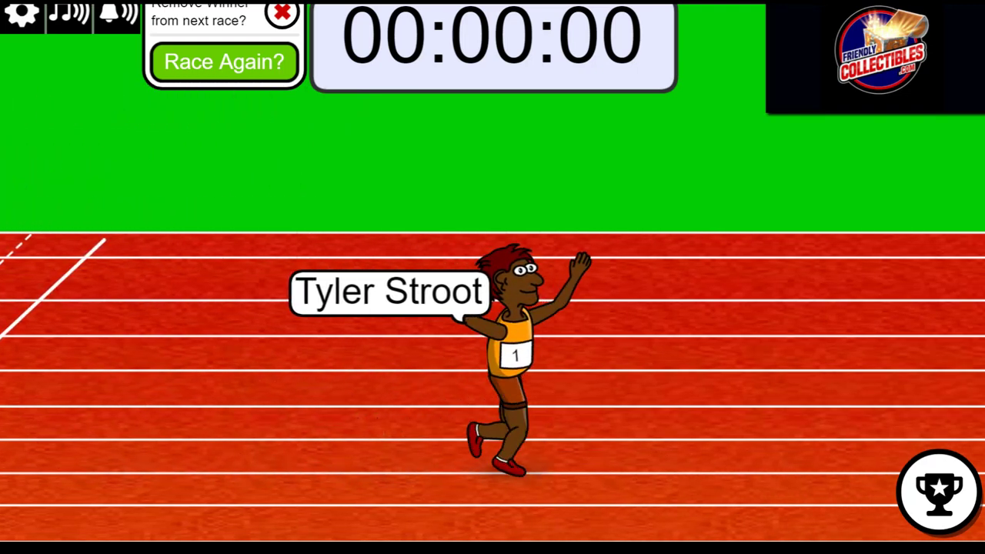
Open the 1st–9th results table and copy the 1st–4th placements
{"action": "left_click", "coordinate": [946, 489]}
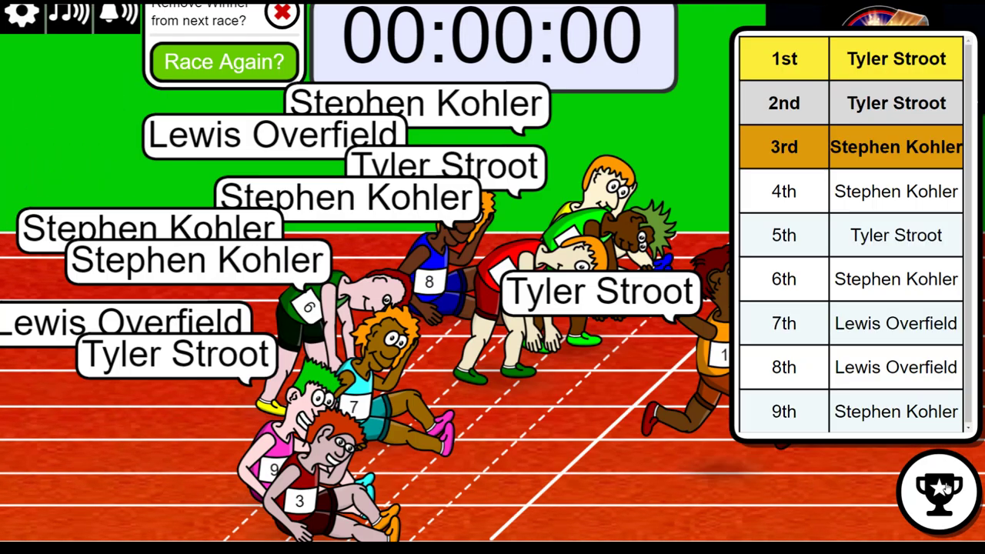
{"action": "left_click_drag", "start_coordinate": [847, 57], "coordinate": [960, 180]}
{"action": "right_click", "coordinate": [899, 192]}
{"action": "left_click", "coordinate": [897, 194]}
{"action": "key", "text": "alt+Tab"}
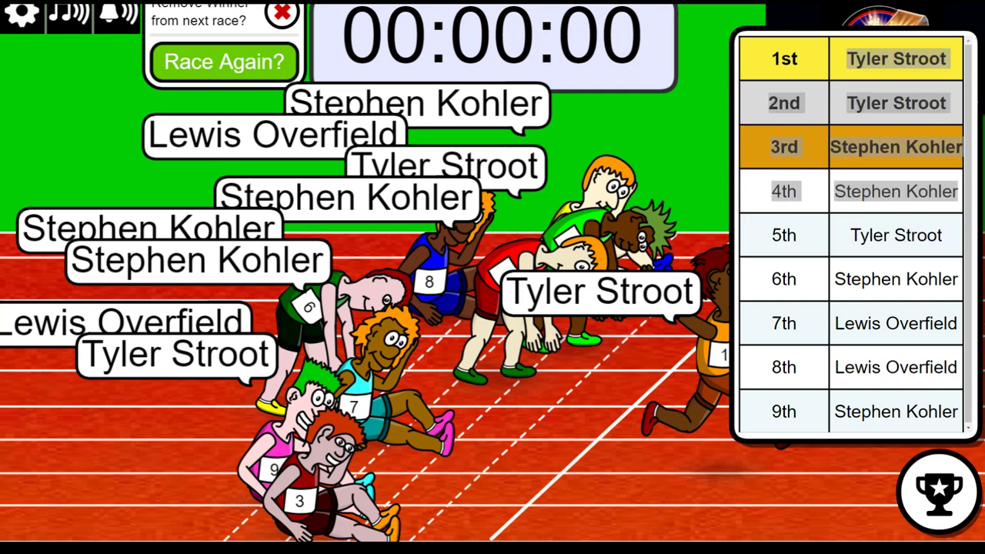